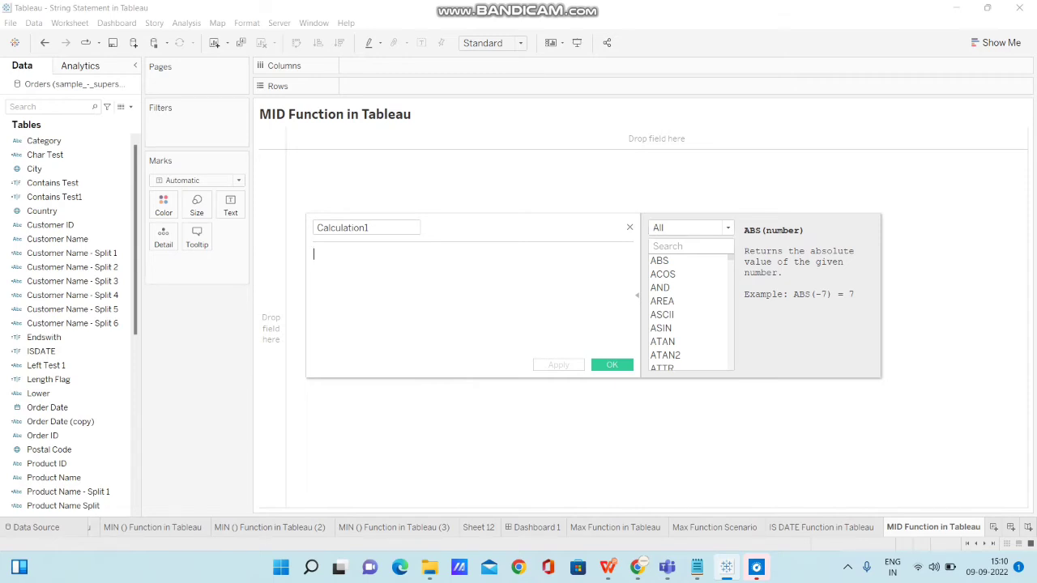
# Start the calculation formula with the MID function and look up MID's description in the function reference
pyautogui.write('MID')
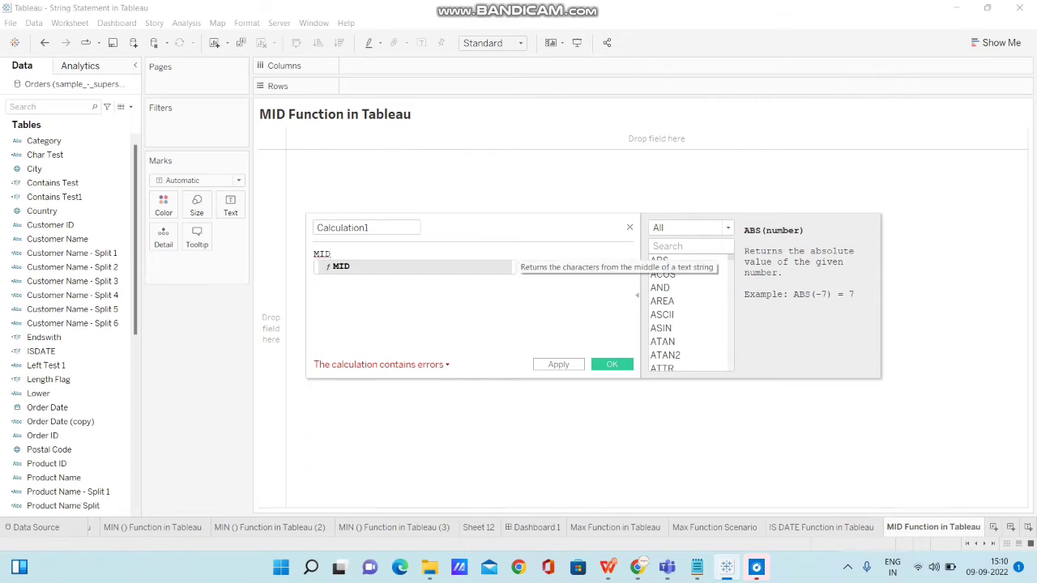
pyautogui.write('(')
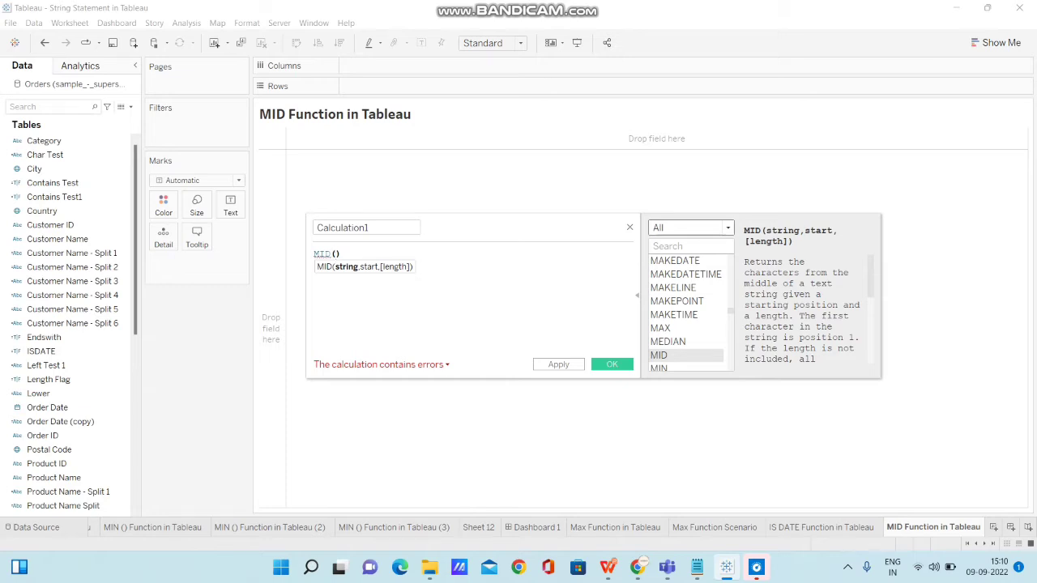
pyautogui.click(686, 247)
pyautogui.write('MID')
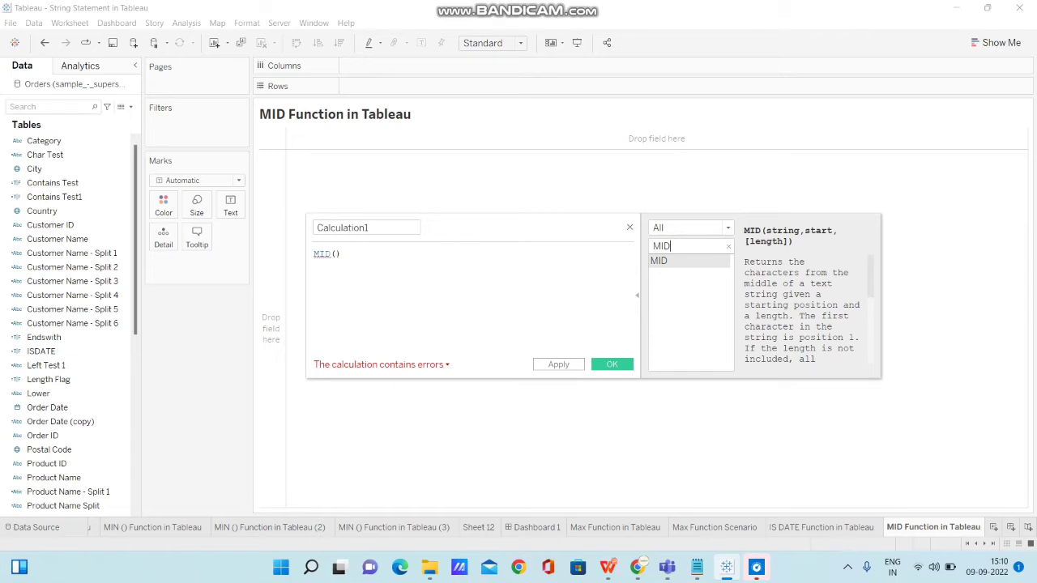
pyautogui.scroll(-5, 802, 311)
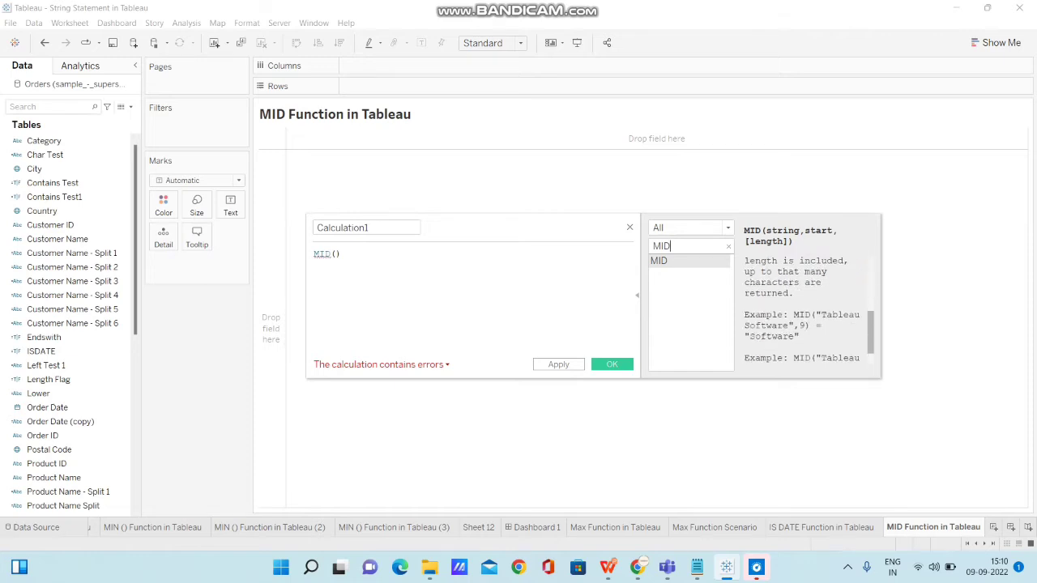
pyautogui.scroll(5, 802, 312)
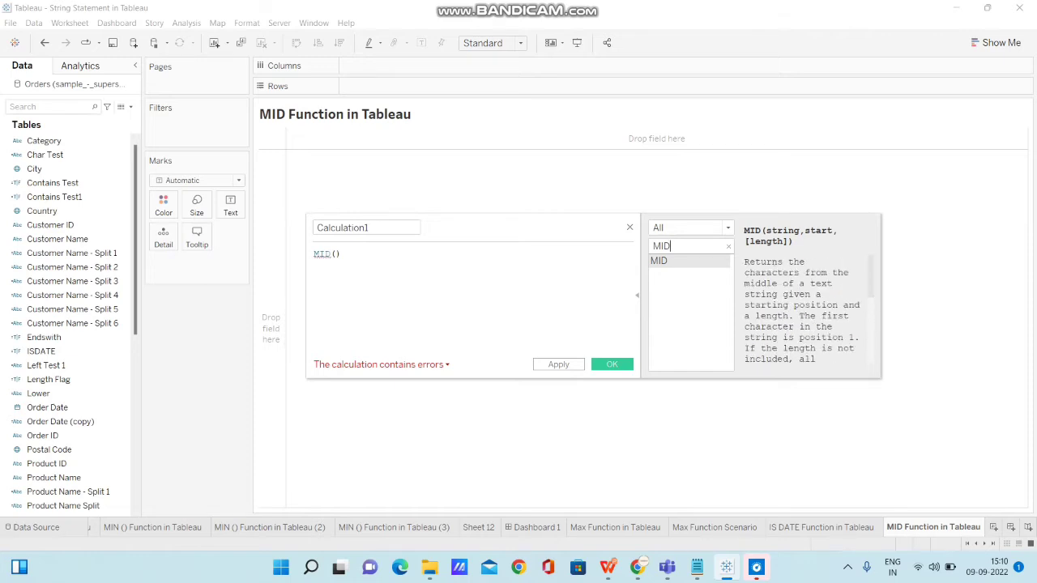
pyautogui.click(728, 245)
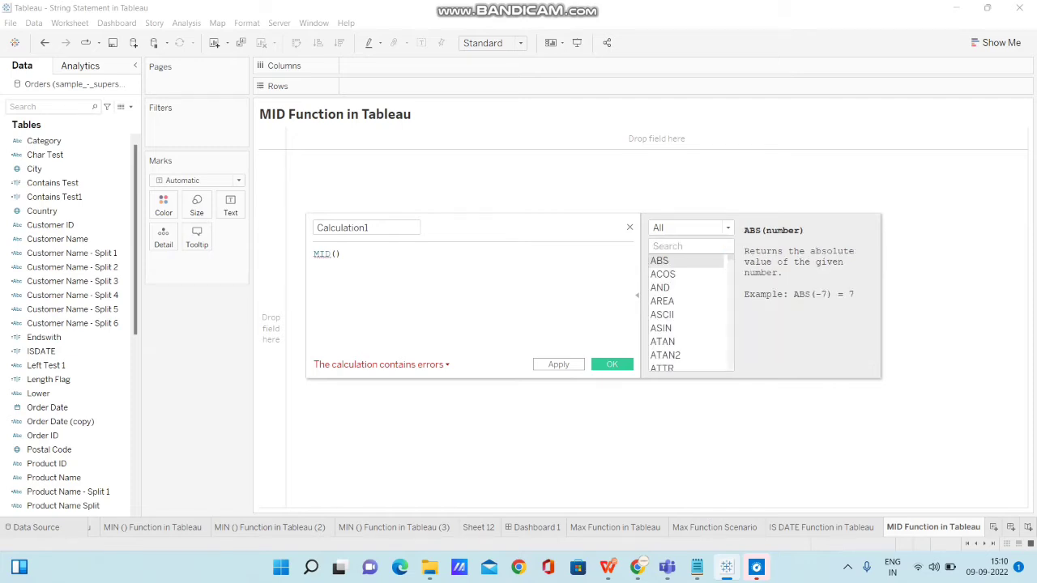
# Limit the function reference to String functions, look through them, and search for MI
pyautogui.click(726, 228)
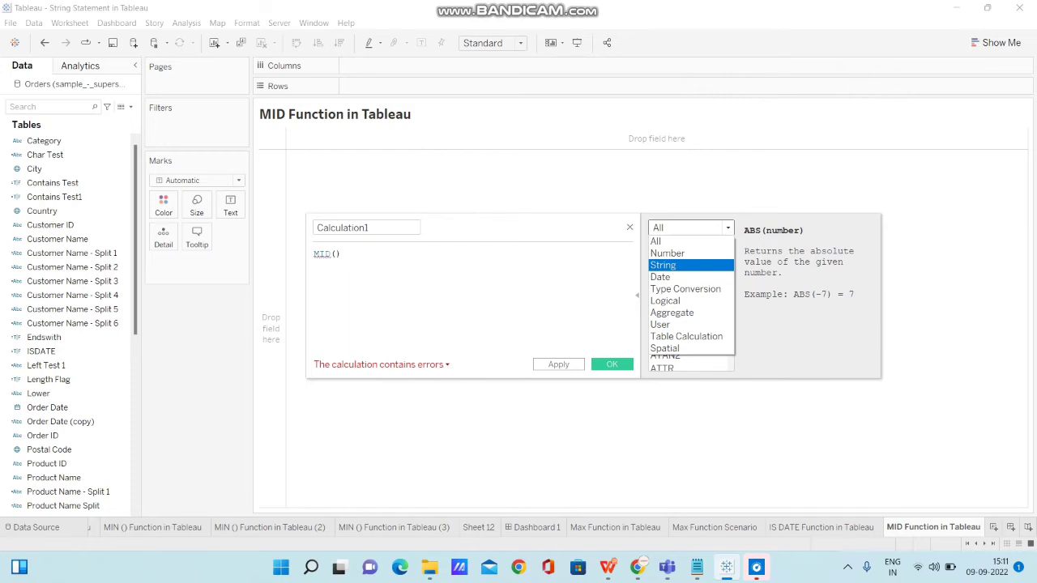
pyautogui.click(679, 267)
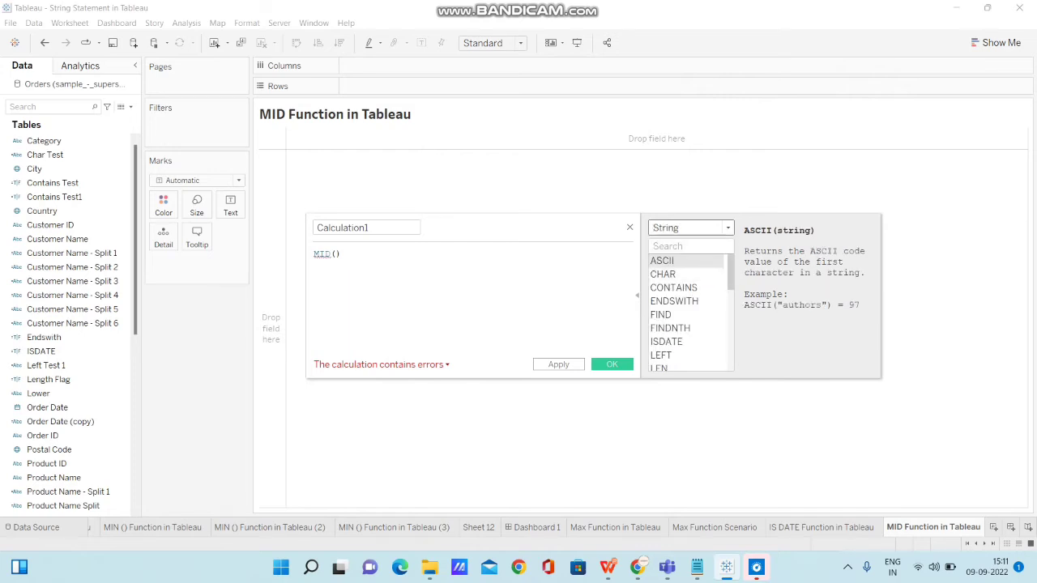
pyautogui.scroll(-6, 688, 314)
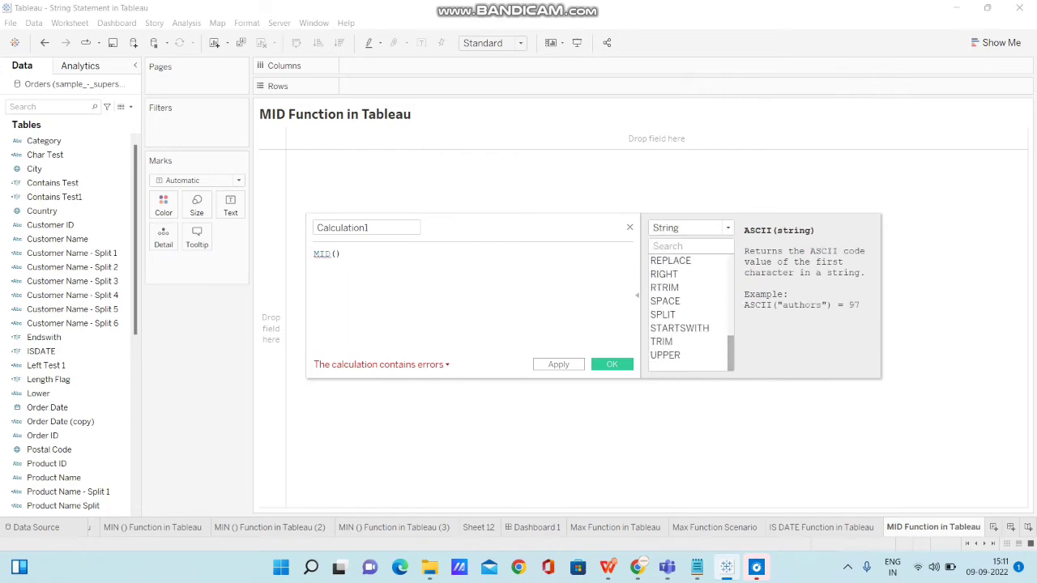
pyautogui.scroll(6, 689, 307)
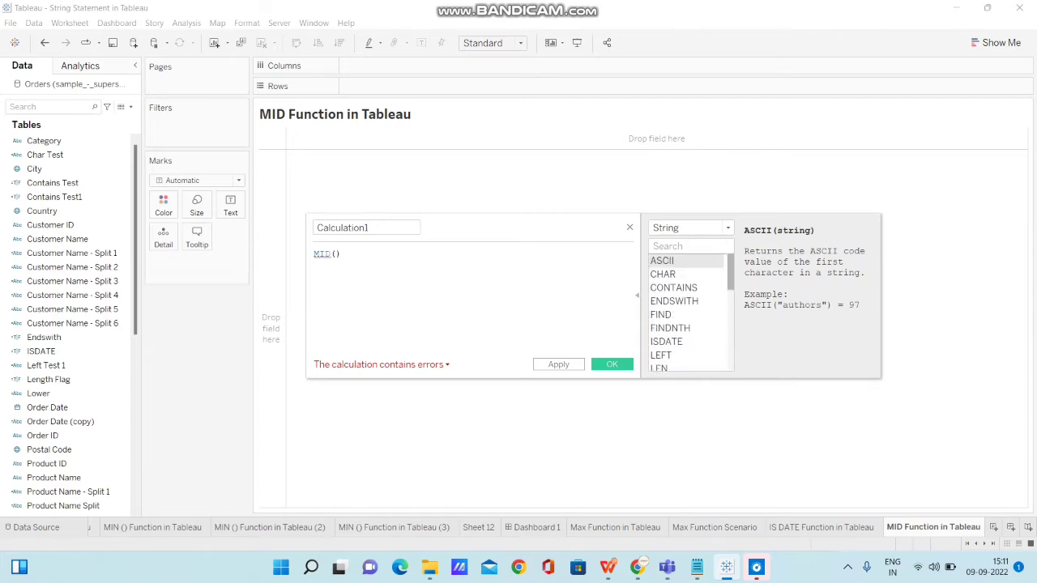
pyautogui.scroll(-5, 688, 314)
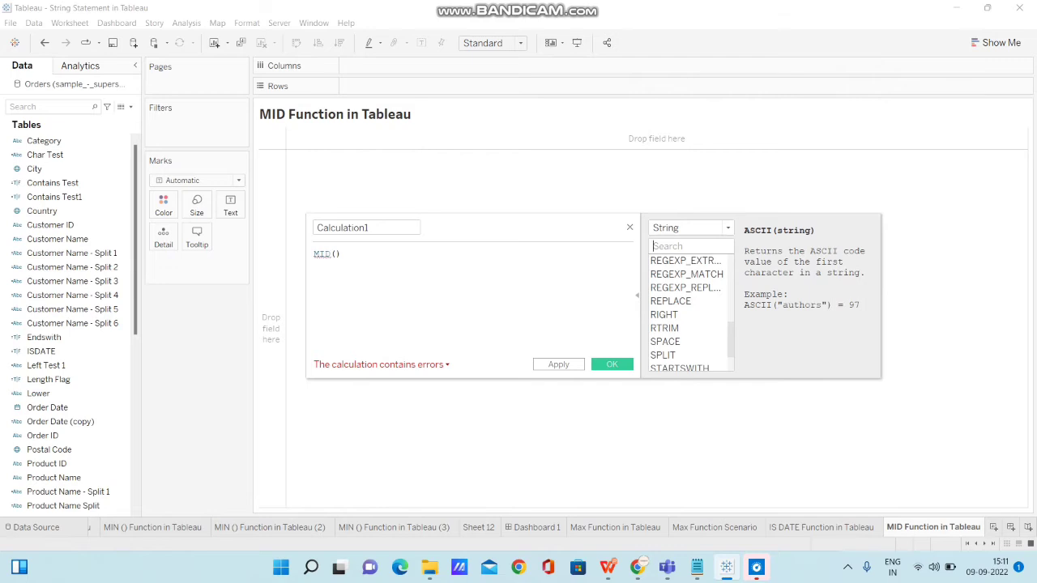
pyautogui.write('MI')
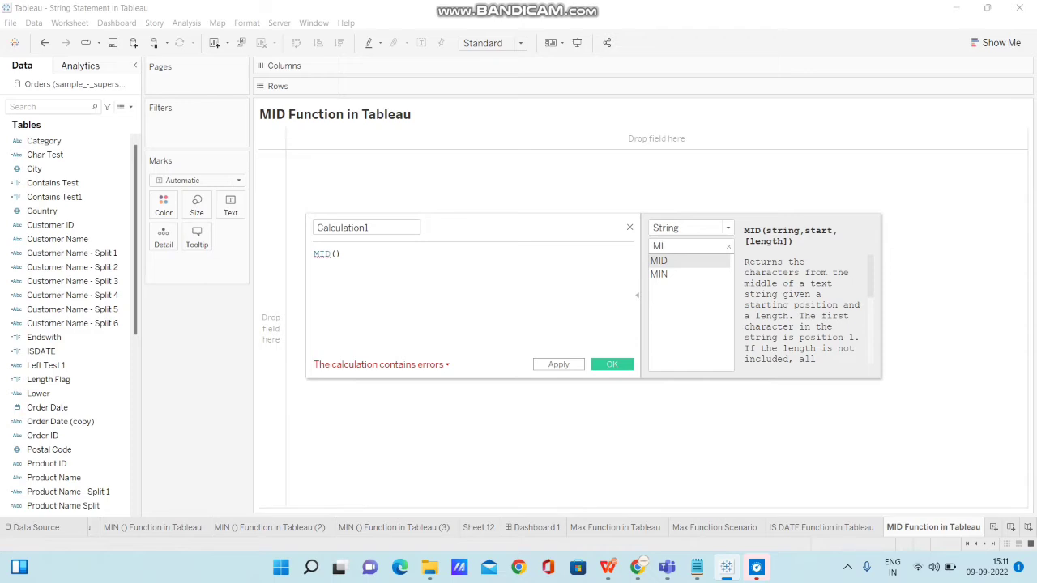
# Enlarge and reposition the calculation editor to read the MID function's full description and examples
pyautogui.moveTo(594, 378); pyautogui.dragTo(593, 490)
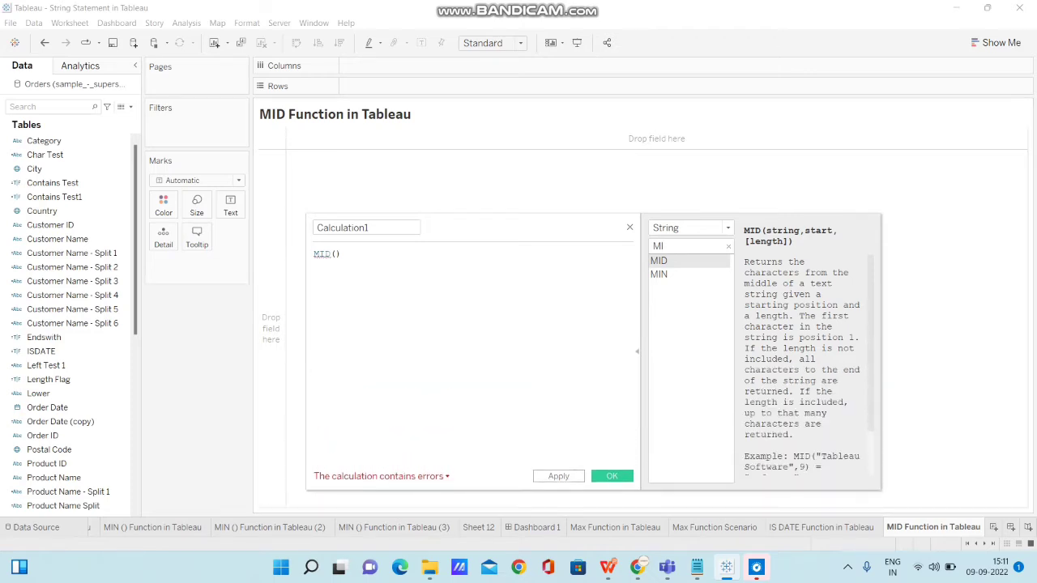
pyautogui.moveTo(882, 354); pyautogui.dragTo(1008, 354)
pyautogui.moveTo(588, 226); pyautogui.dragTo(465, 165)
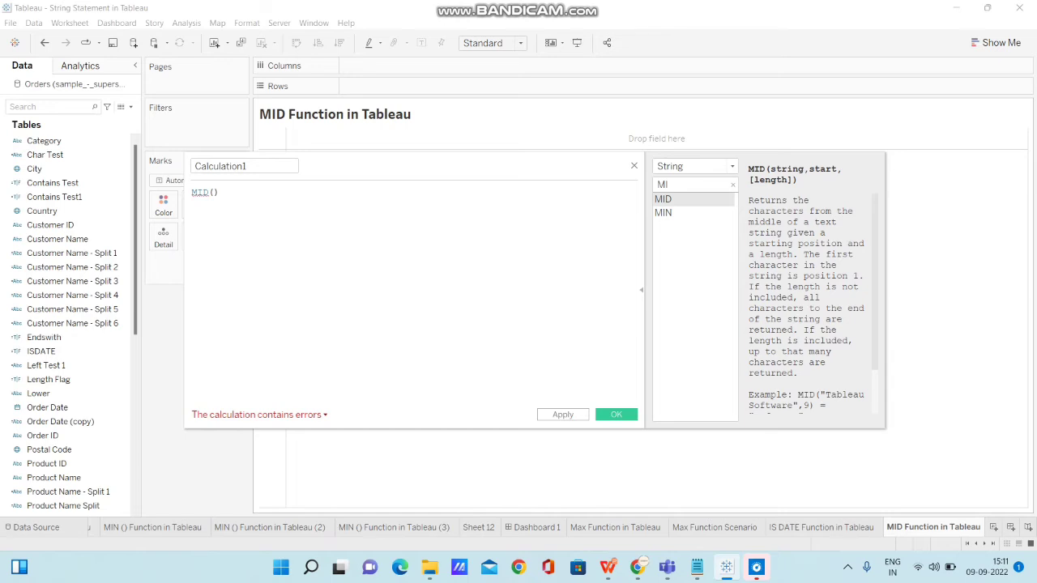
pyautogui.scroll(-2, 810, 304)
pyautogui.scroll(2, 810, 304)
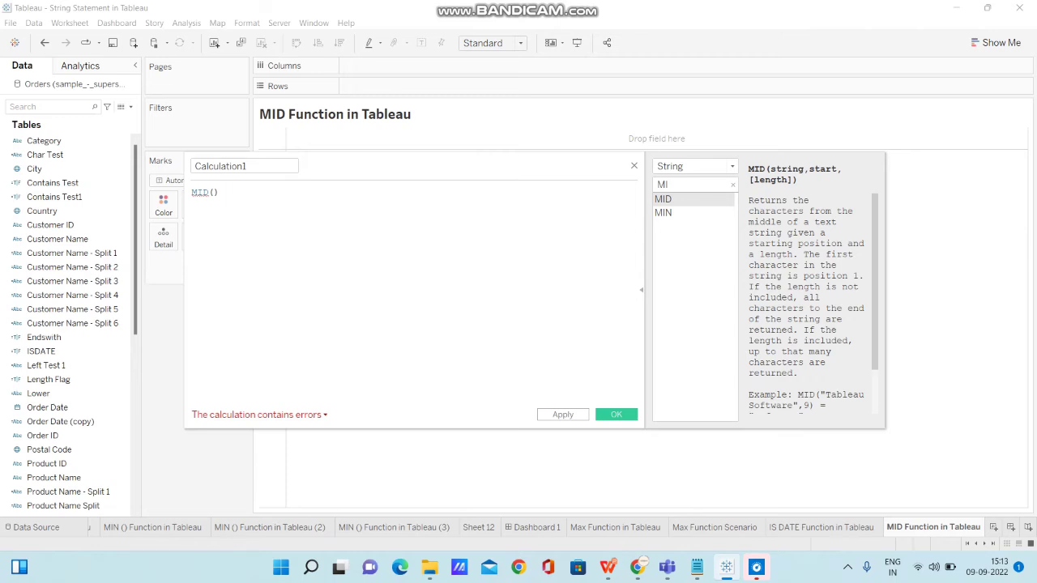
pyautogui.scroll(-2, 810, 300)
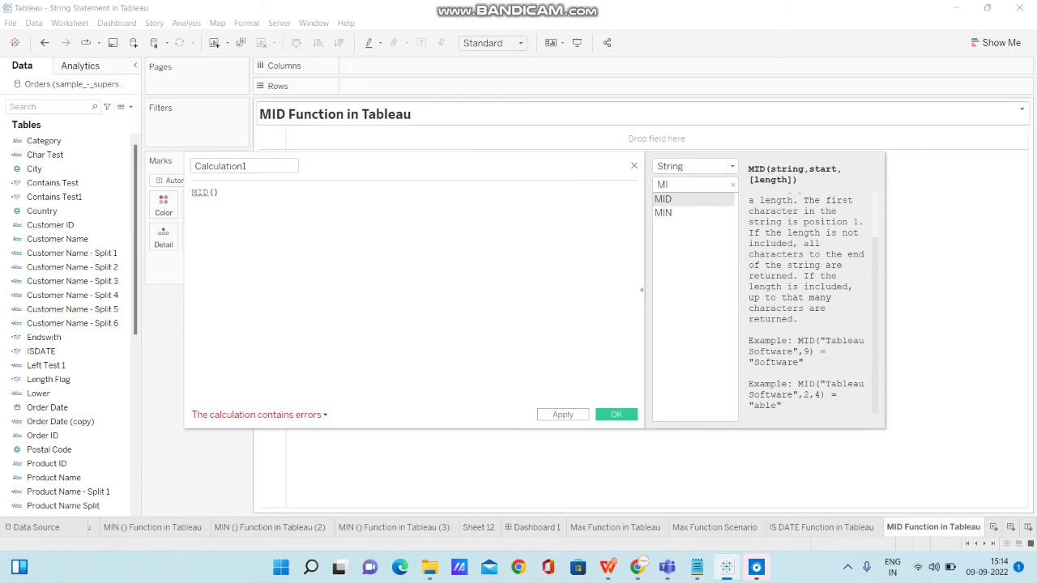
pyautogui.moveTo(885, 292); pyautogui.dragTo(851, 291)
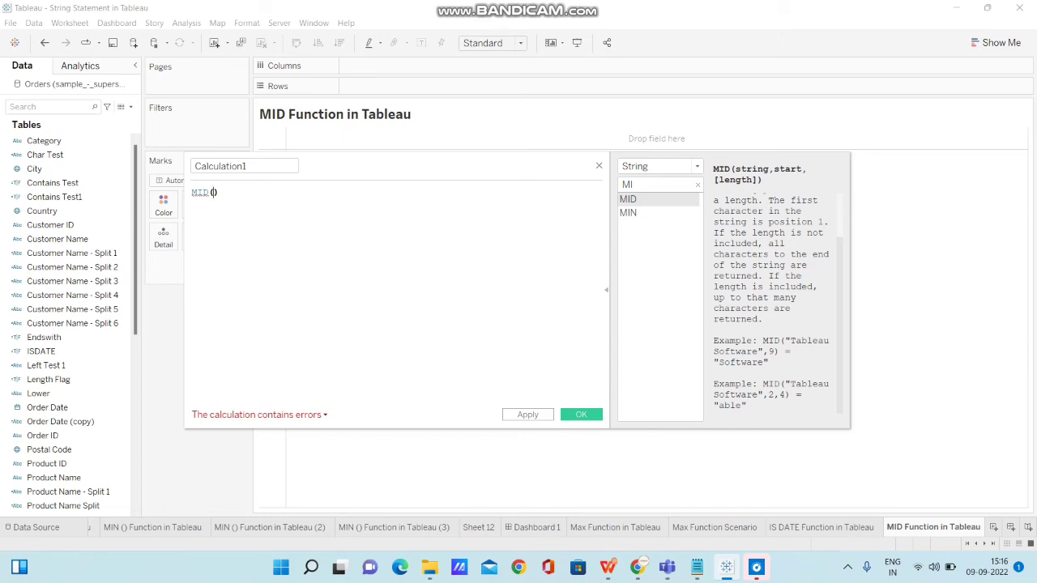
# Create the calculated field MID with the formula MID('Dashboard',5) and show it as text in the view
pyautogui.write("'")
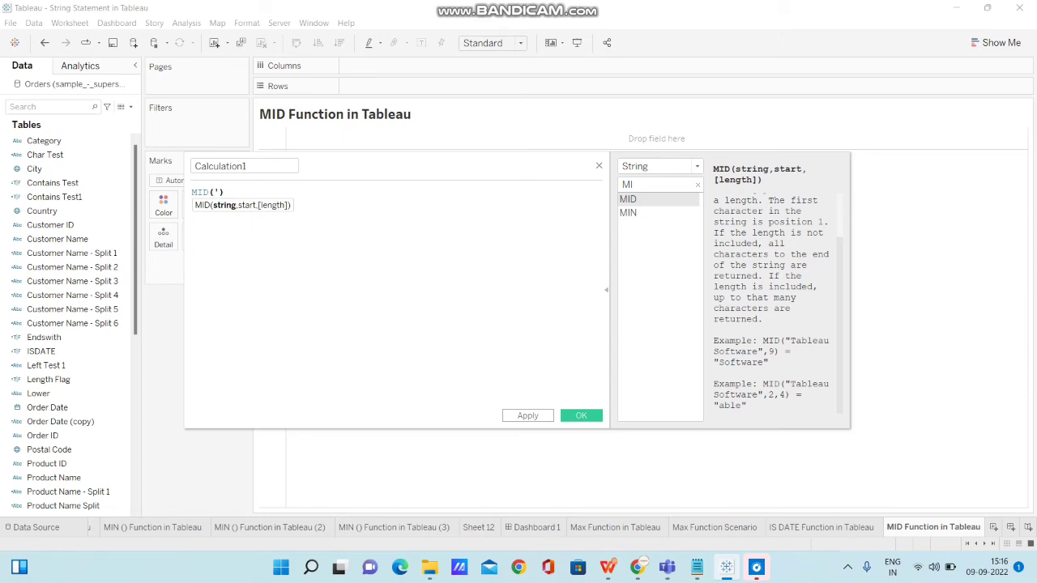
pyautogui.write("Dashboard',")
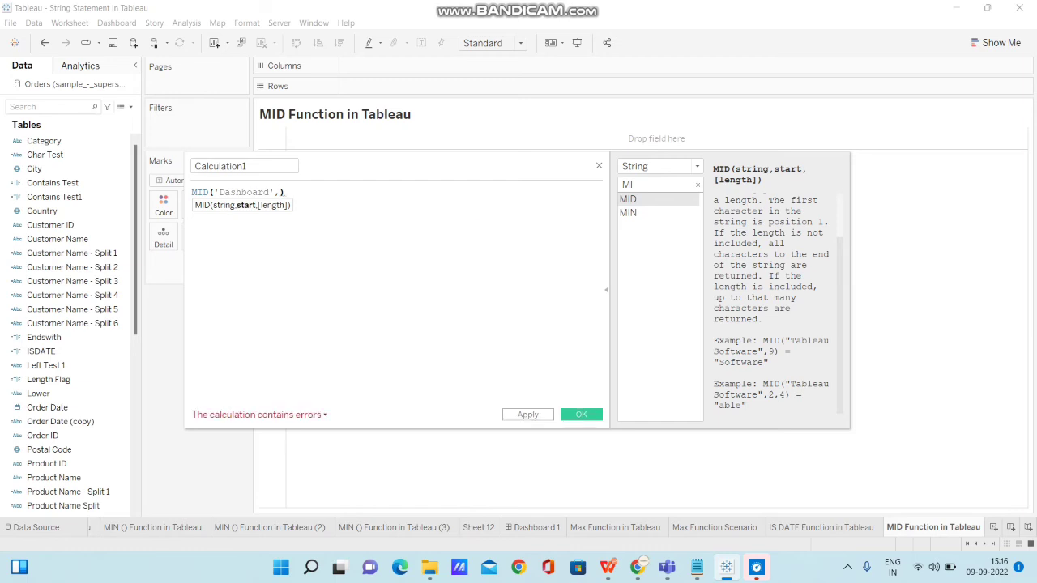
pyautogui.write('5')
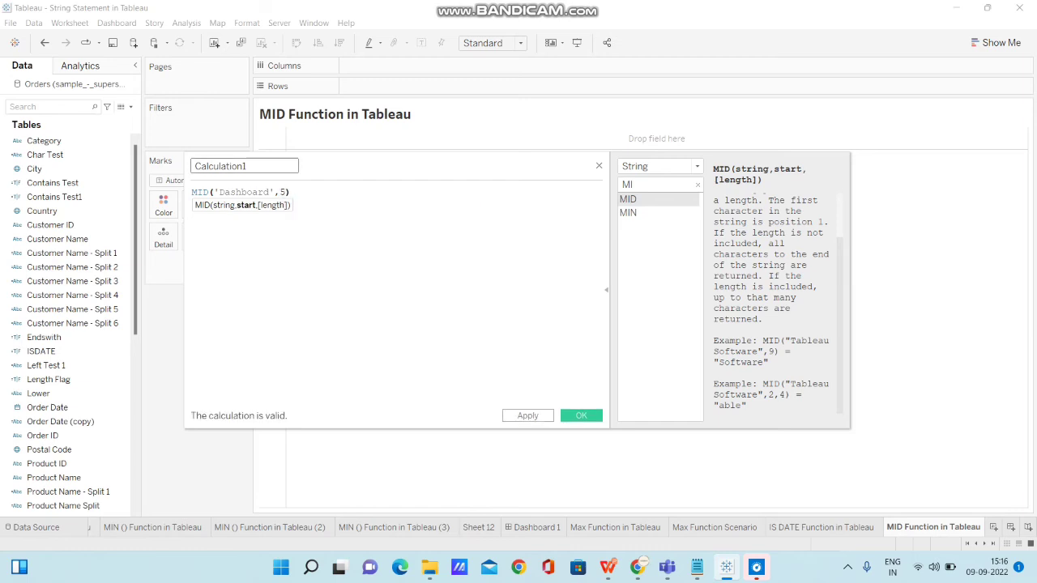
pyautogui.moveTo(249, 166); pyautogui.dragTo(192, 166)
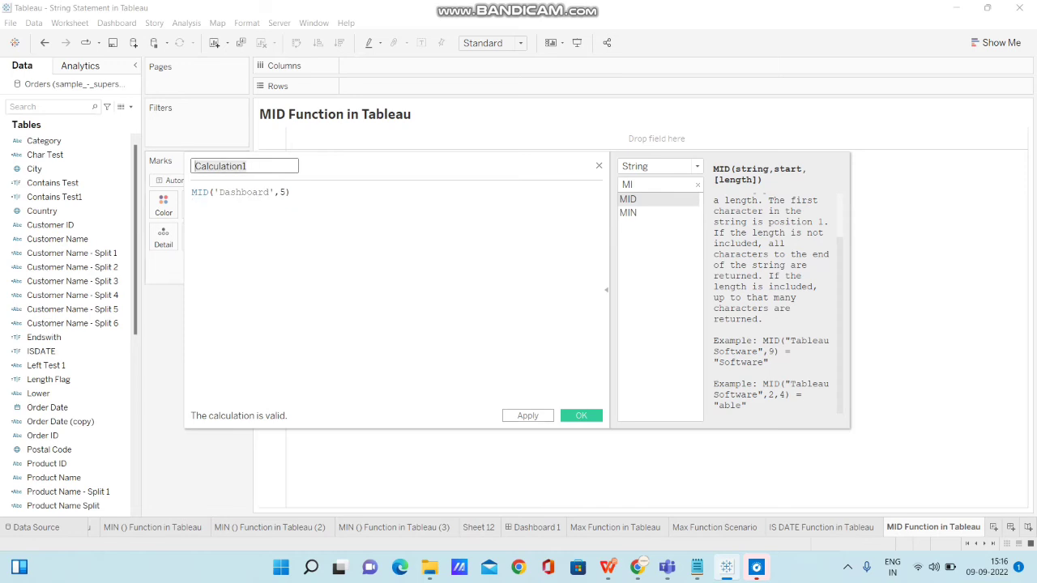
pyautogui.write('MID')
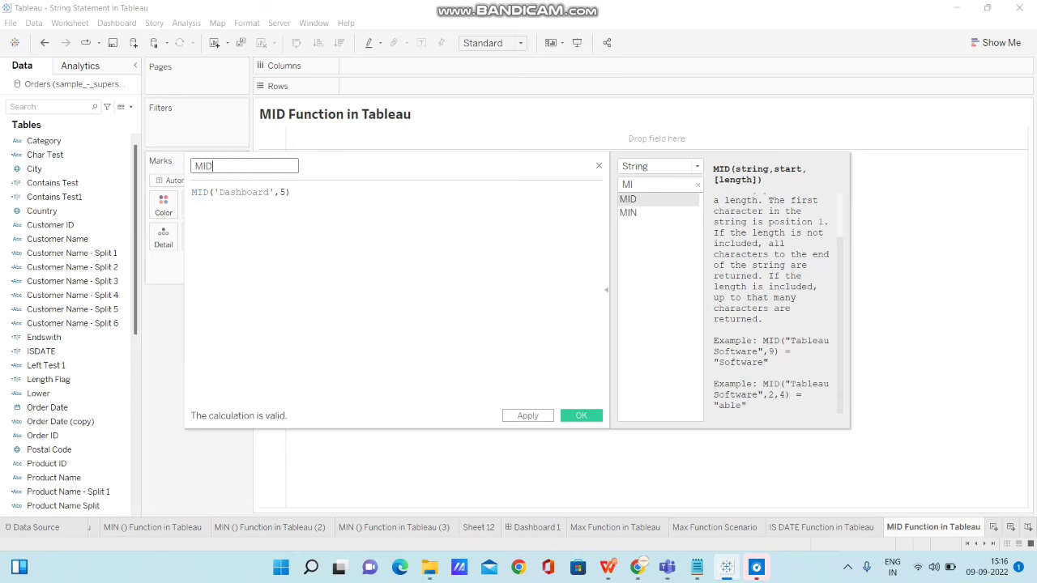
pyautogui.click(581, 416)
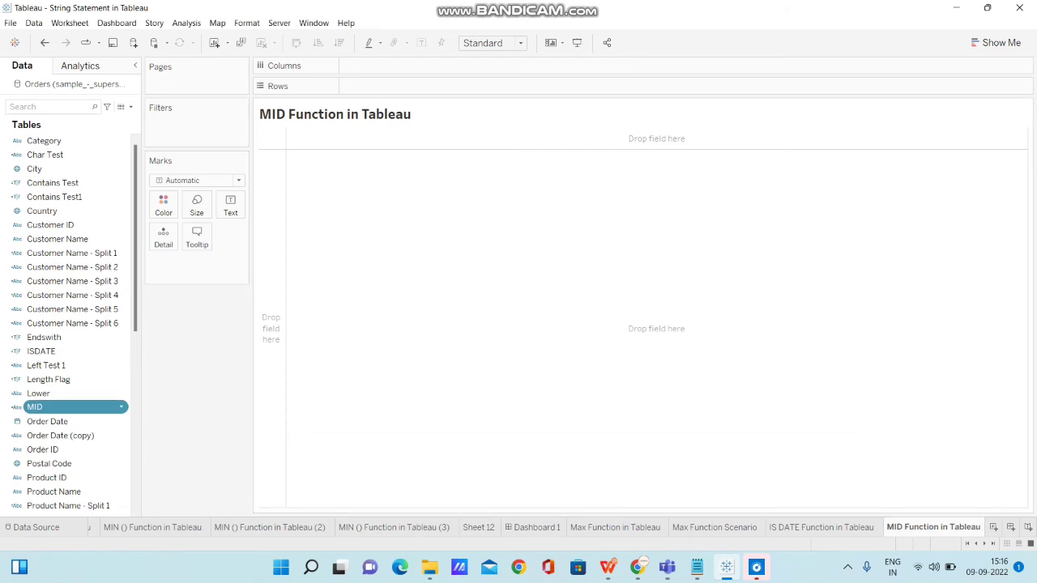
pyautogui.moveTo(71, 407); pyautogui.dragTo(231, 205)
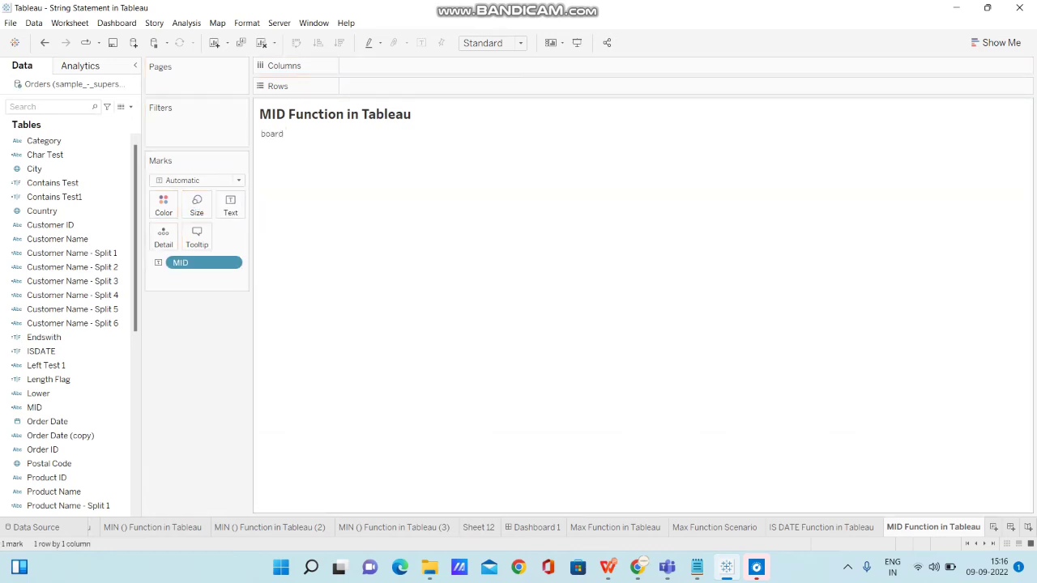
pyautogui.moveTo(272, 134)
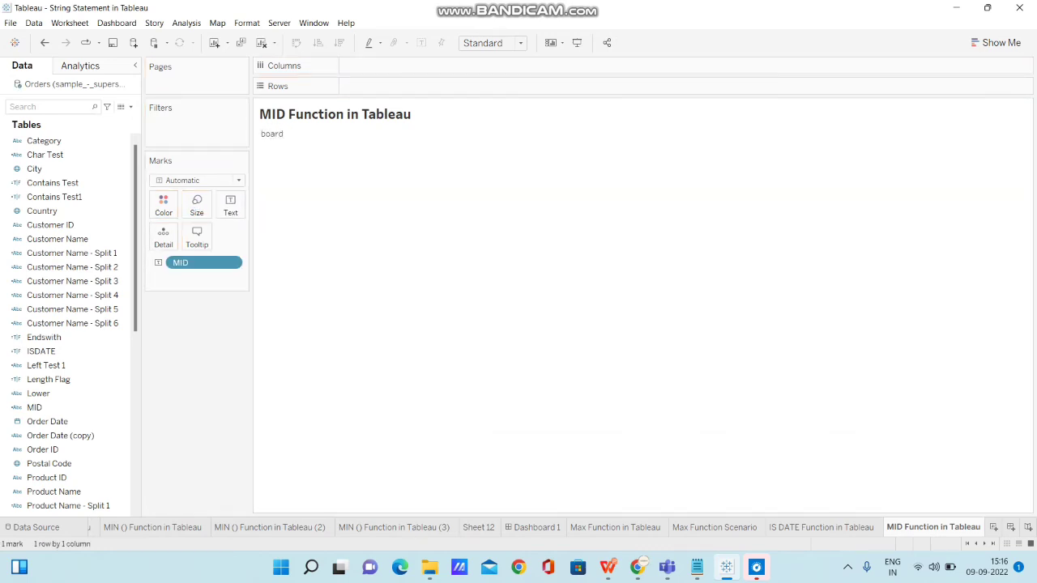
# Edit the MID calculated field to add a length argument of 3, making the formula MID('Dashboard',5,3)
pyautogui.rightClick(52, 407)
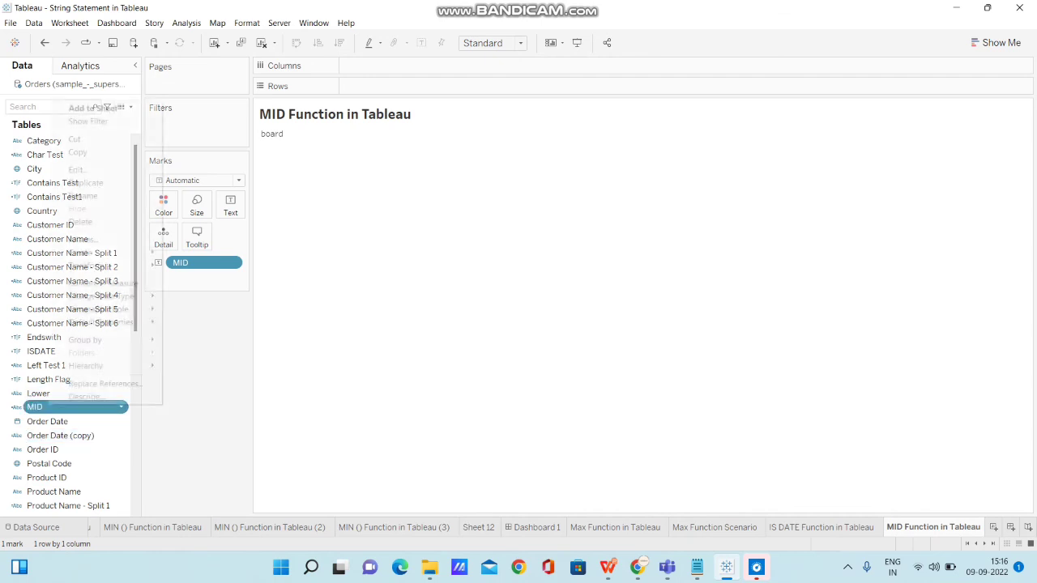
pyautogui.click(75, 170)
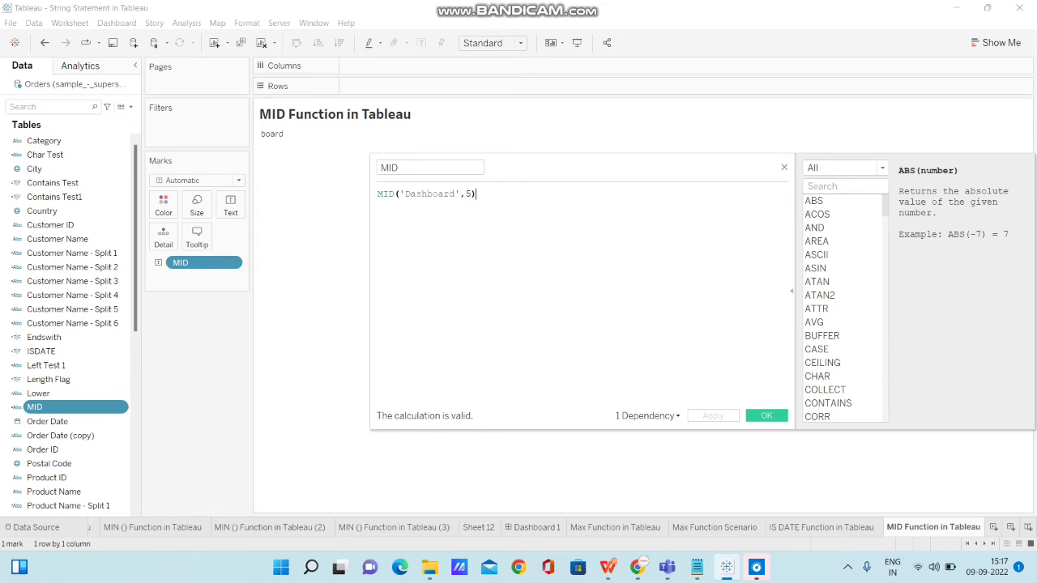
pyautogui.press('Left')
pyautogui.write(',3')
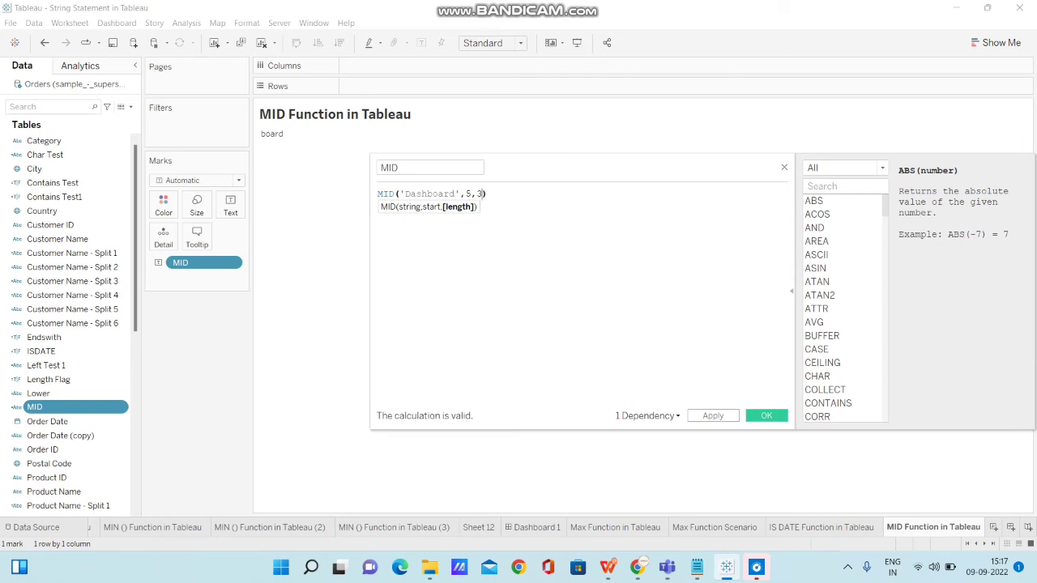
pyautogui.click(766, 415)
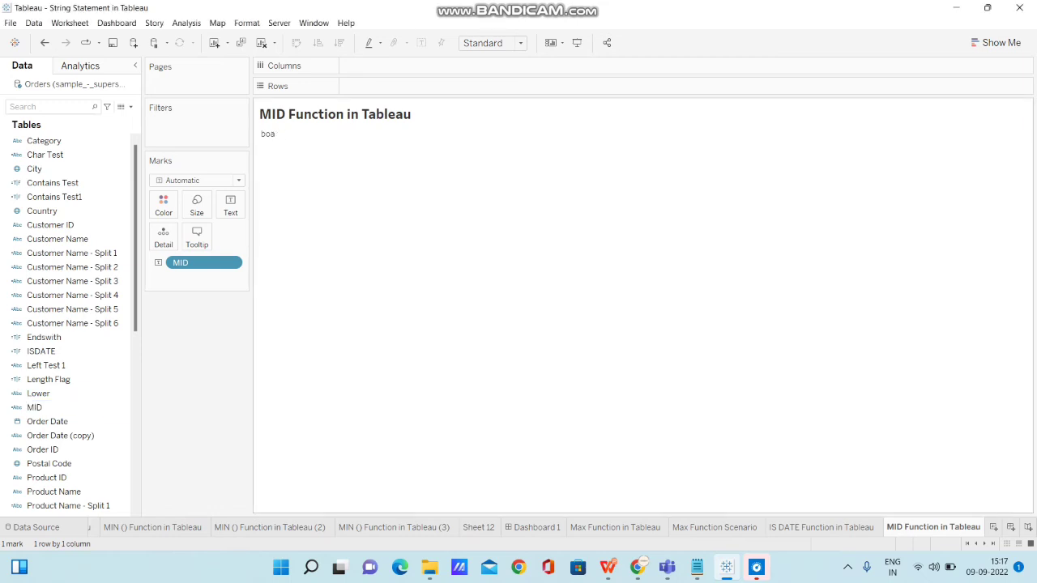
pyautogui.moveTo(275, 135)
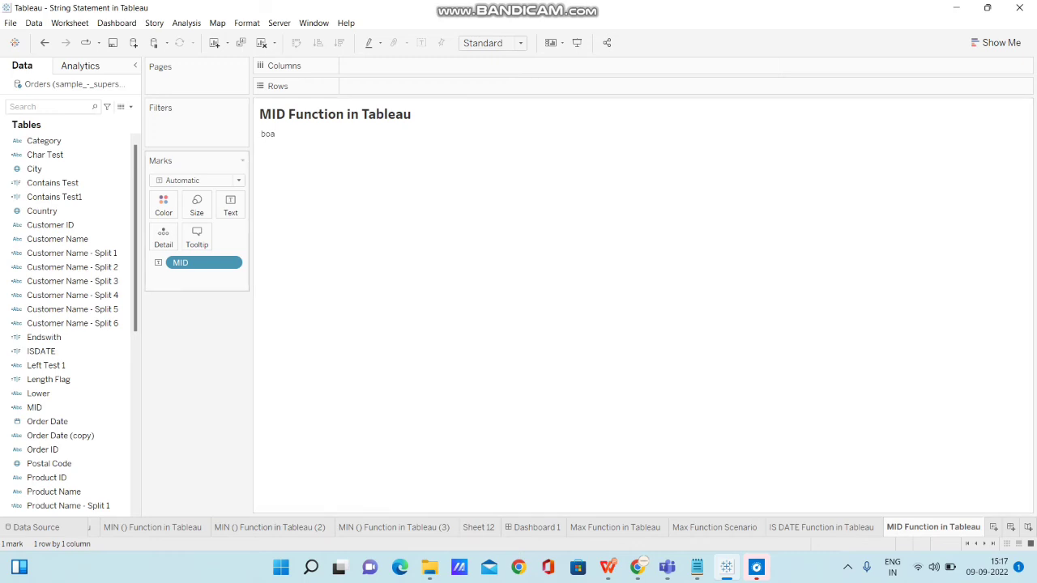
# Remove the MID field from the view and add Category to Rows
pyautogui.rightClick(232, 263)
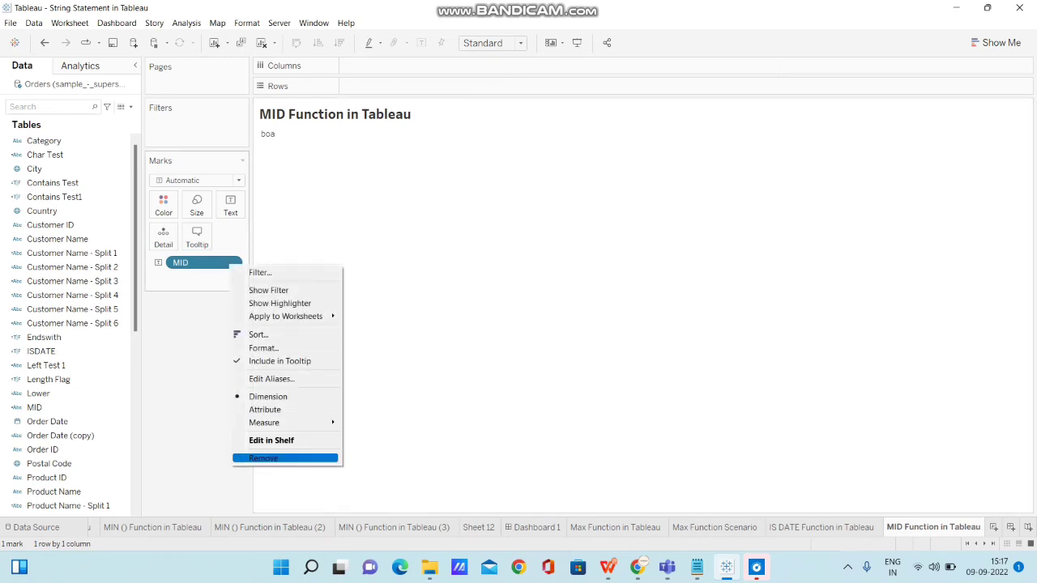
pyautogui.click(267, 458)
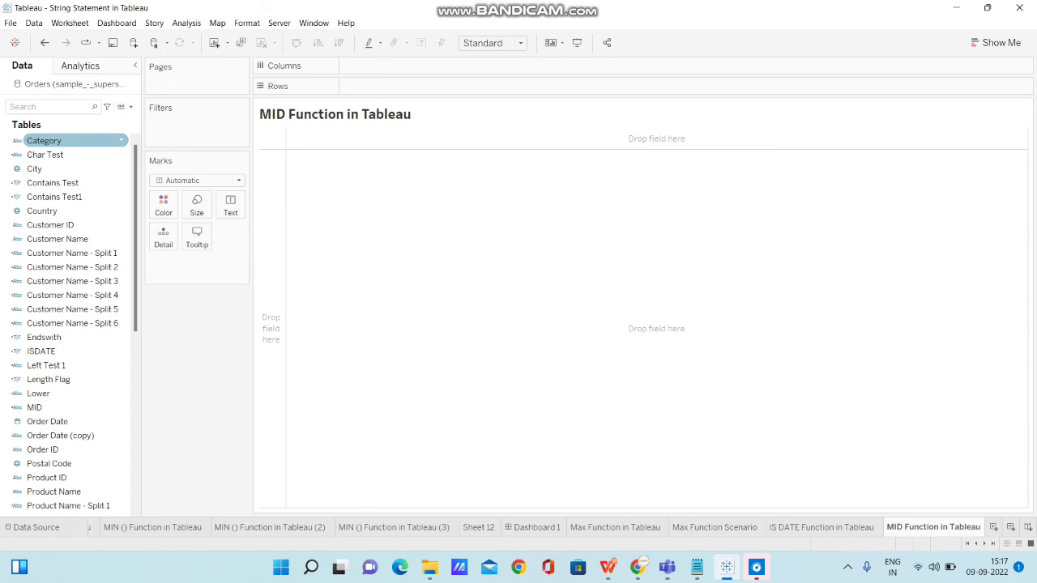
pyautogui.moveTo(48, 140); pyautogui.dragTo(341, 84)
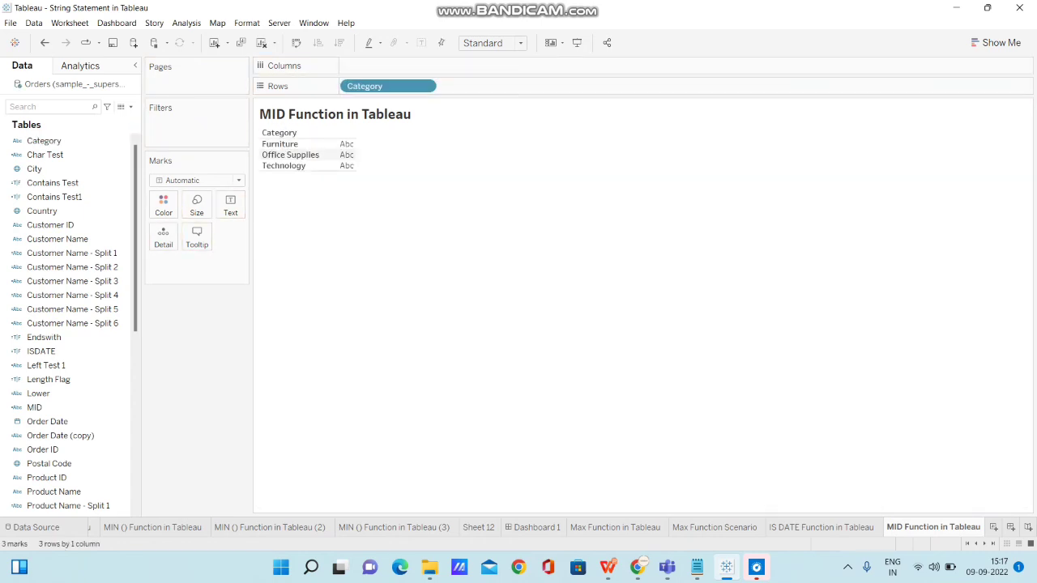
# Edit the MID calculated field, replacing the literal string 'Dashboard' with the Category field as the string argument
pyautogui.rightClick(80, 407)
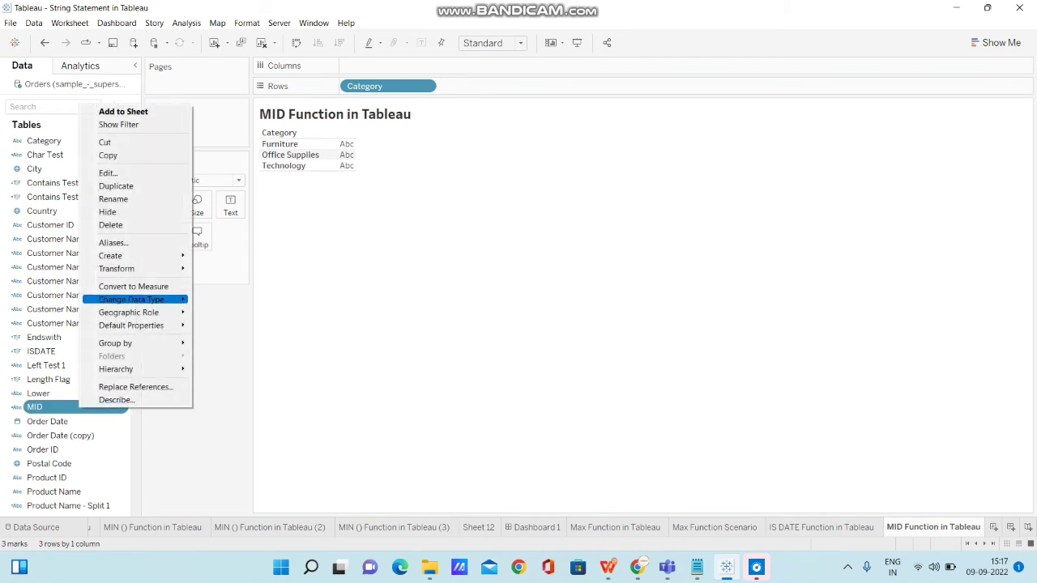
pyautogui.click(110, 172)
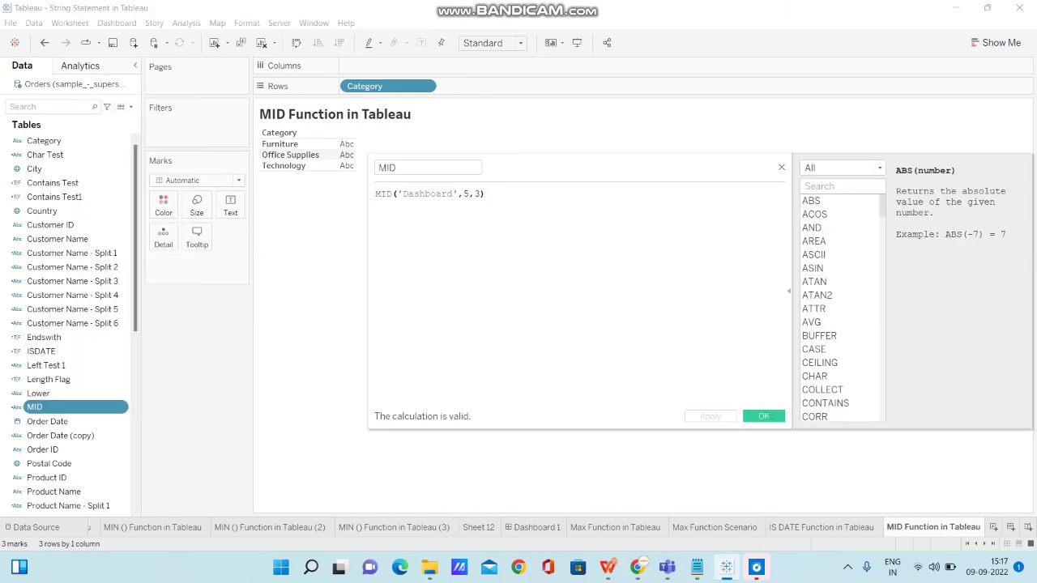
pyautogui.click(458, 195)
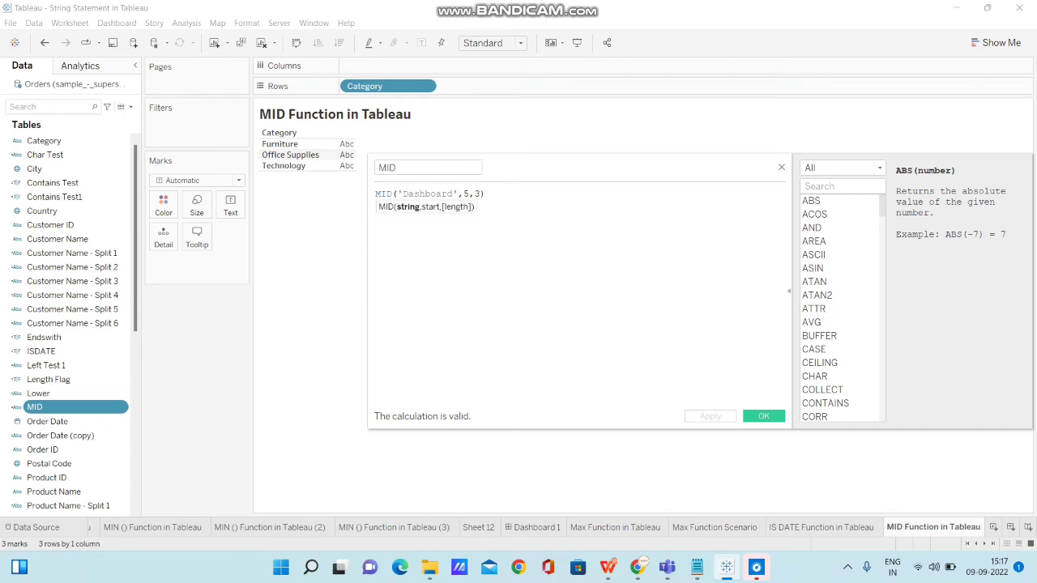
pyautogui.click(486, 194)
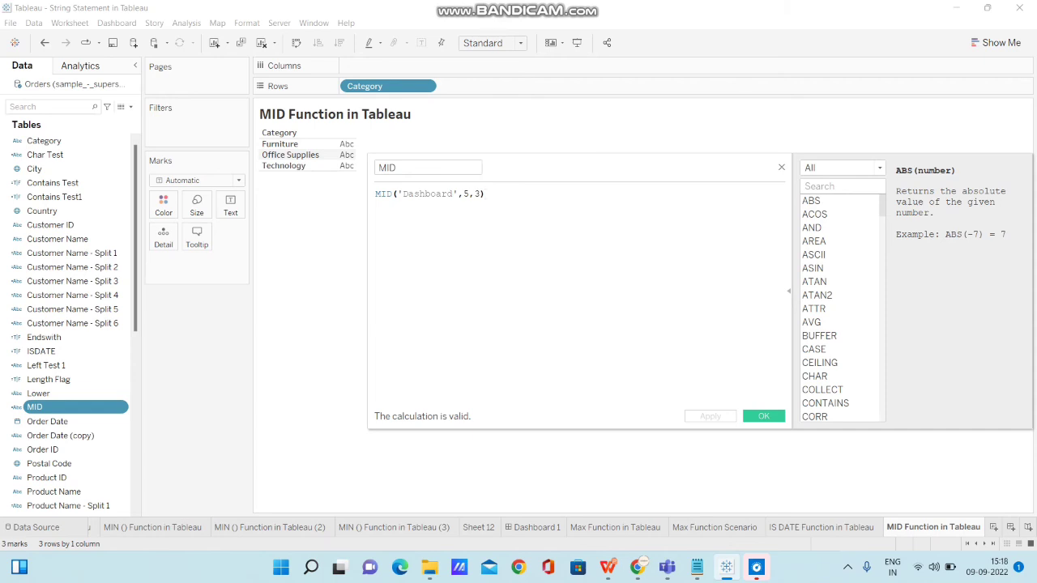
pyautogui.click(459, 194)
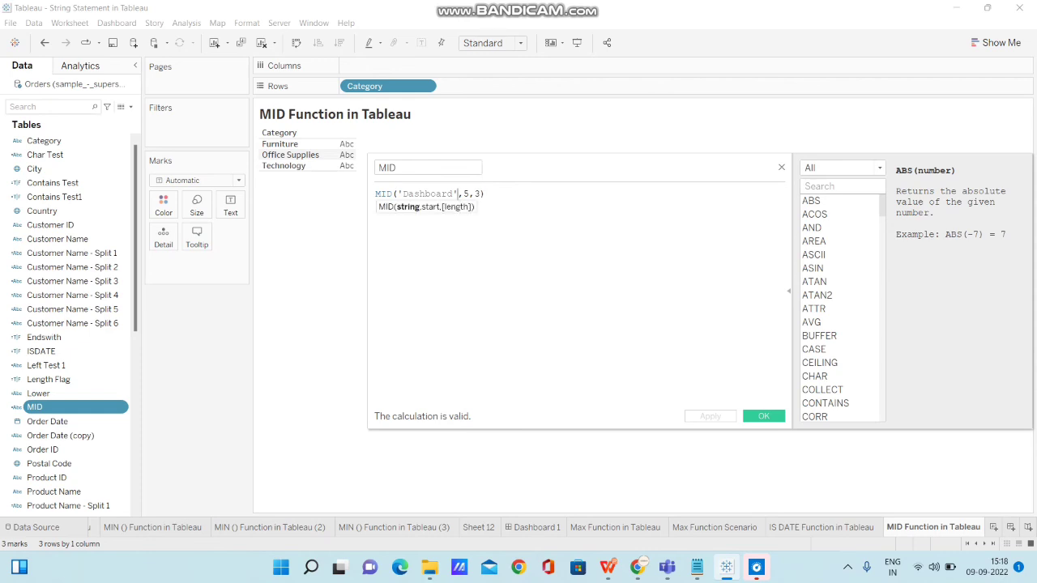
pyautogui.press('BackSpace')
pyautogui.press('BackSpace')
pyautogui.press('BackSpace')
pyautogui.press('BackSpace')
pyautogui.press('BackSpace')
pyautogui.press('BackSpace')
pyautogui.press('BackSpace')
pyautogui.press('BackSpace')
pyautogui.press('BackSpace')
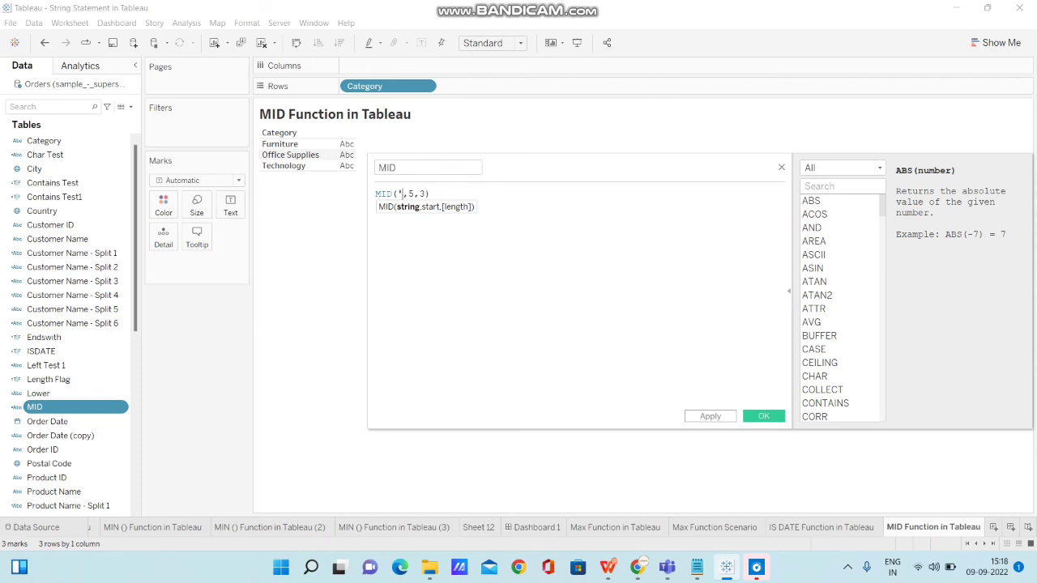
pyautogui.press('BackSpace')
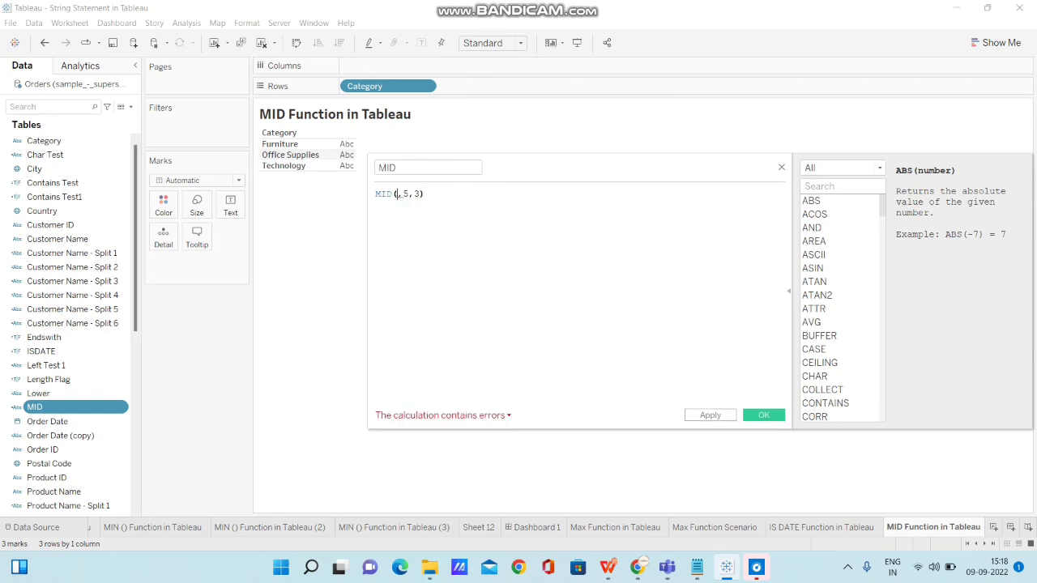
pyautogui.write('CATE')
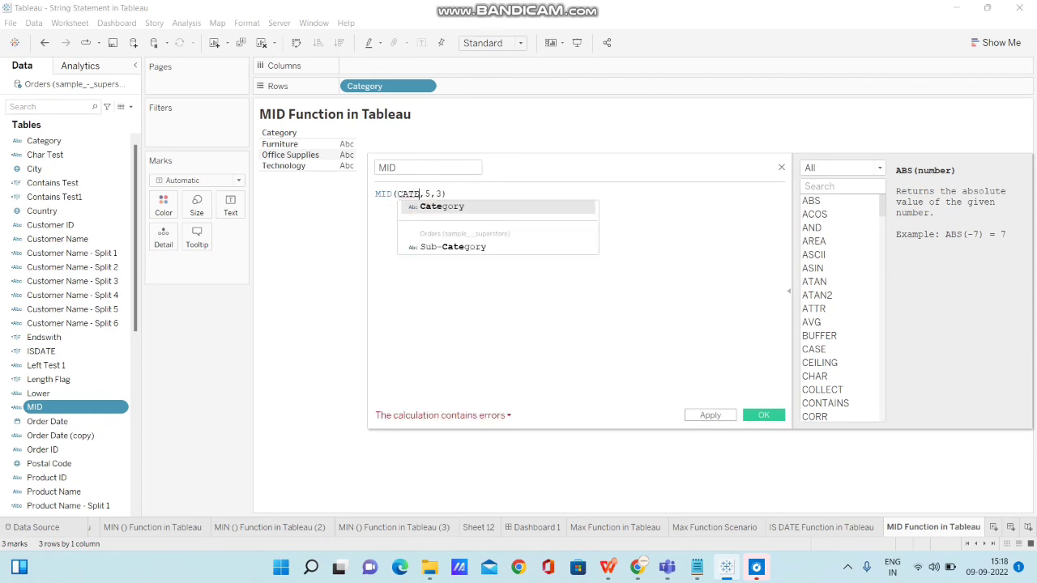
pyautogui.press('Return')
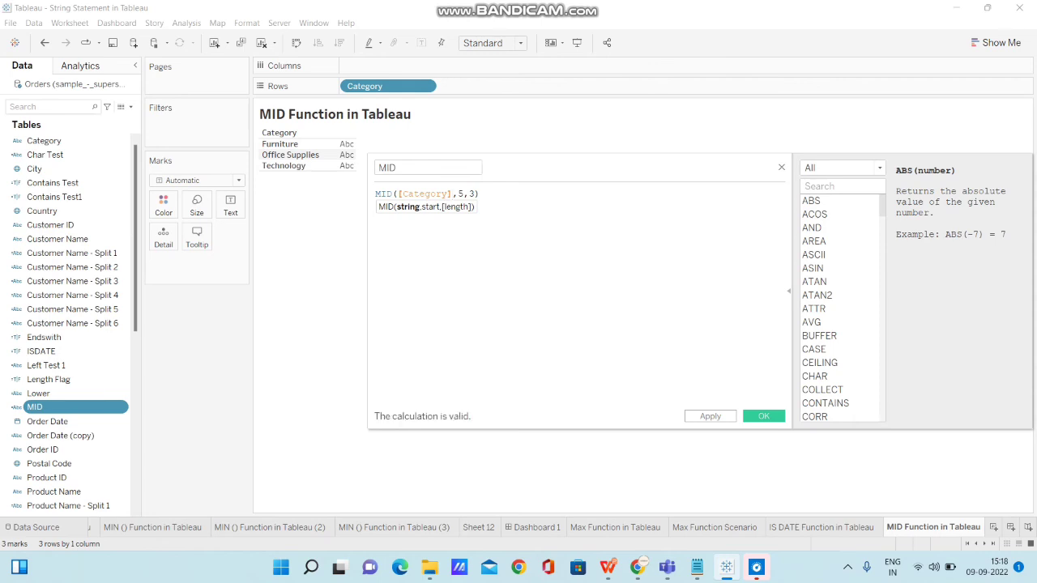
# Reduce the MID formula to MID([Category],4), save it, and show the MID field as text beside each category
pyautogui.press('Right')
pyautogui.press('Delete')
pyautogui.press('Delete')
pyautogui.press('Delete')
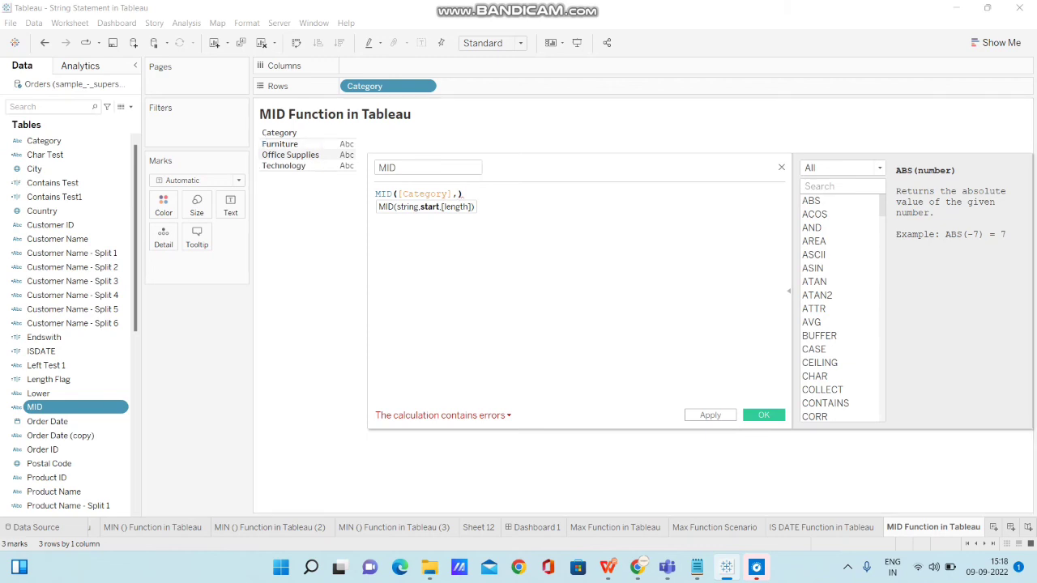
pyautogui.write('4')
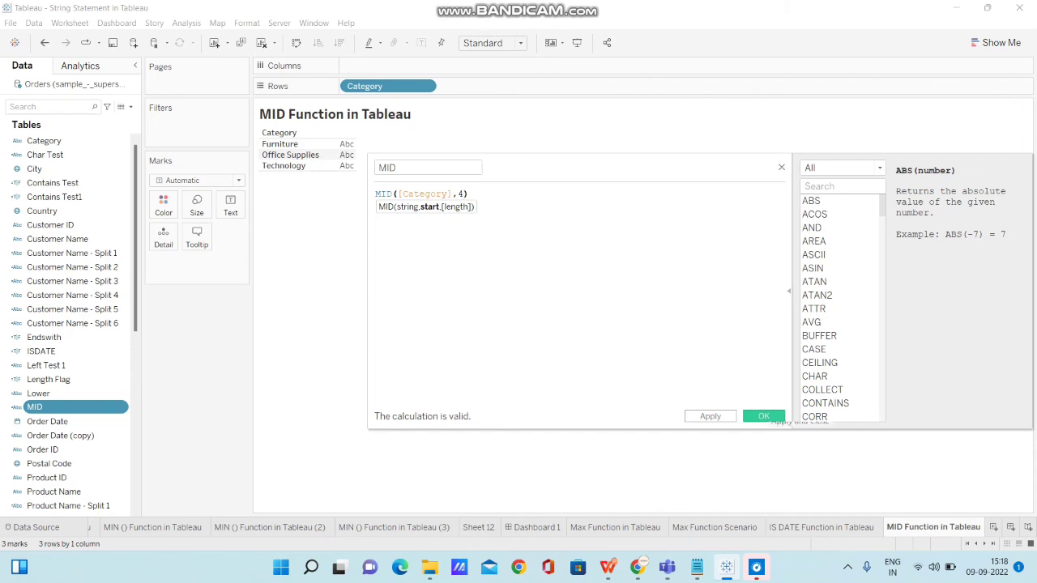
pyautogui.click(761, 415)
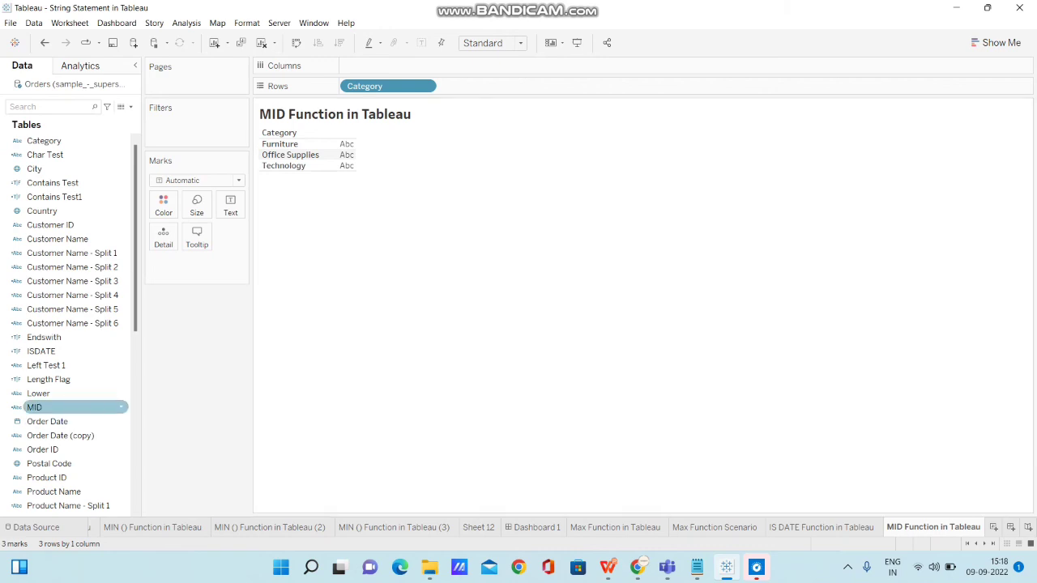
pyautogui.moveTo(34, 408); pyautogui.dragTo(230, 204)
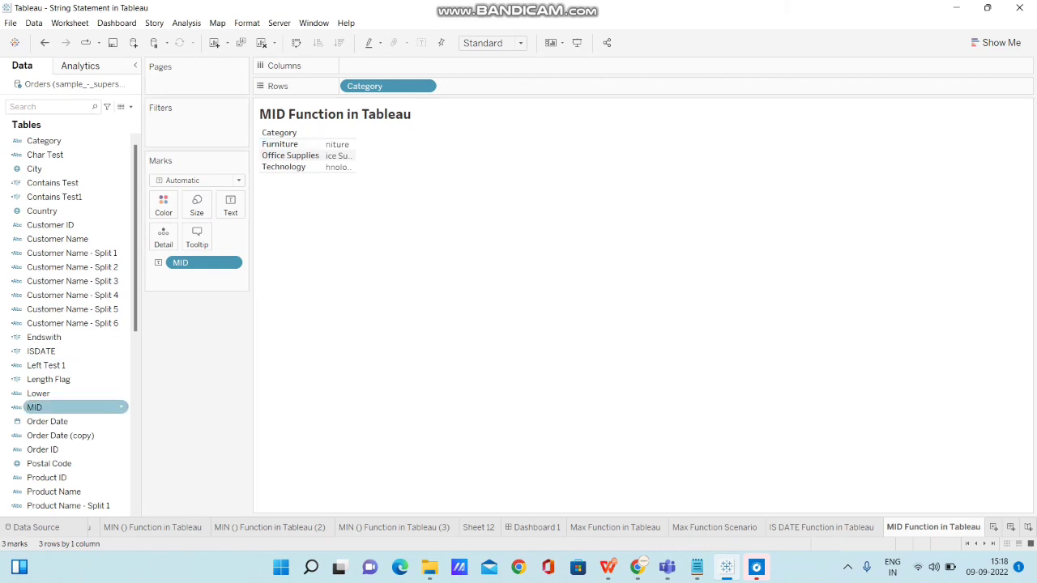
# Edit the MID calculated field to start at 1 with a length of 4, making the formula MID([Category],1,4)
pyautogui.rightClick(44, 408)
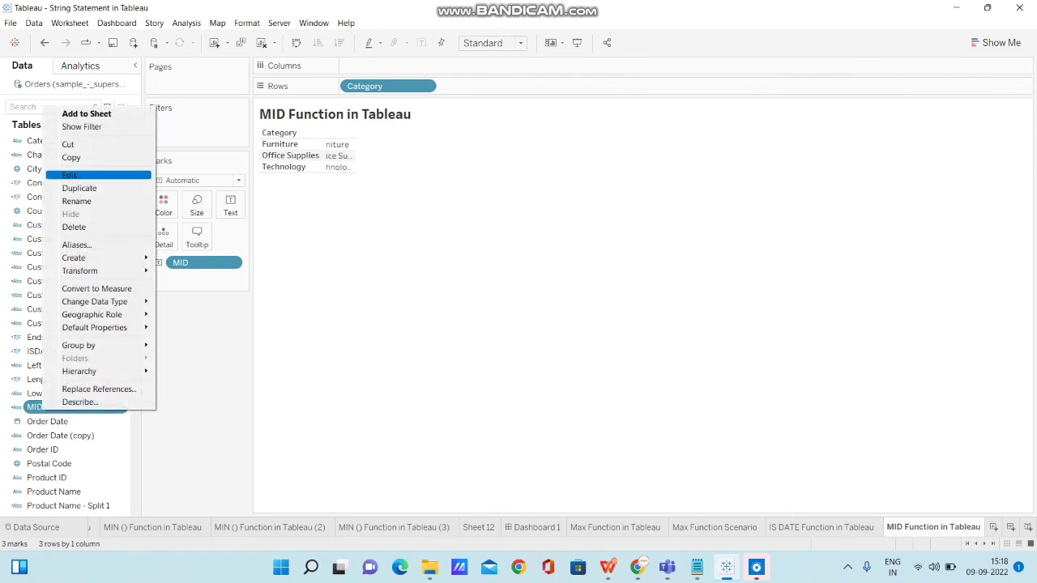
pyautogui.click(71, 175)
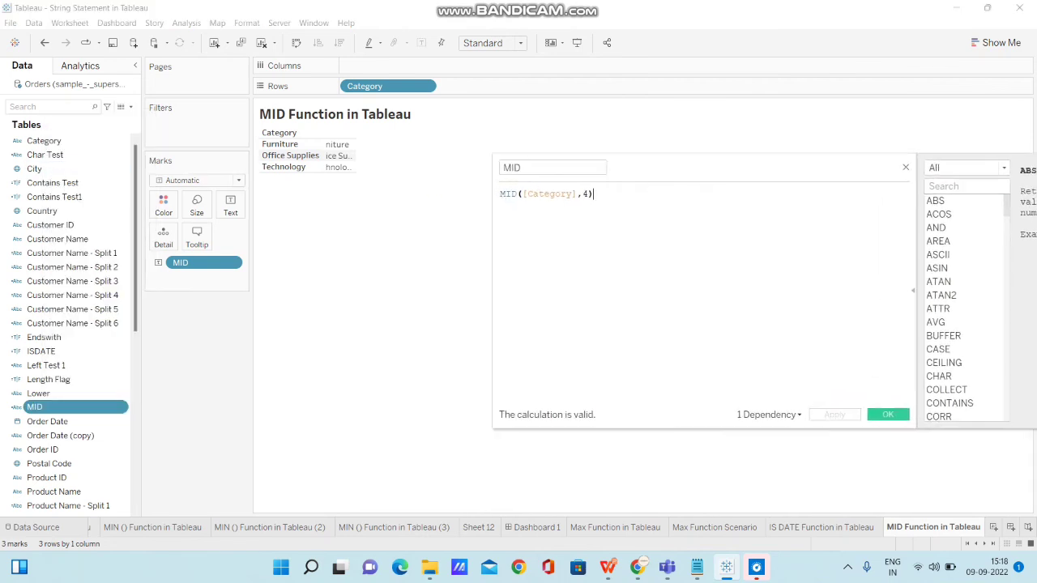
pyautogui.click(587, 194)
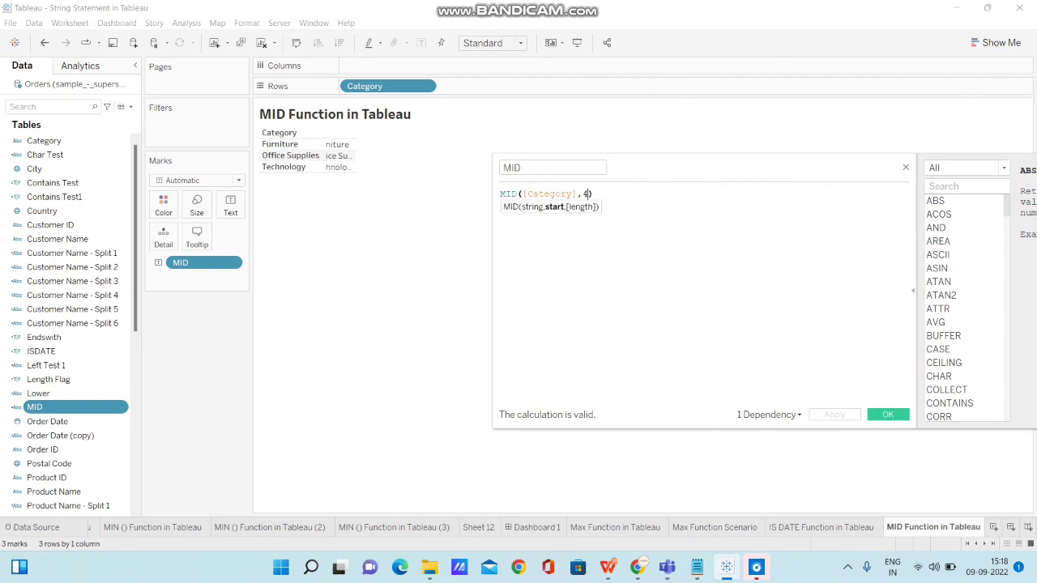
pyautogui.doubleClick(585, 195)
pyautogui.click(595, 194)
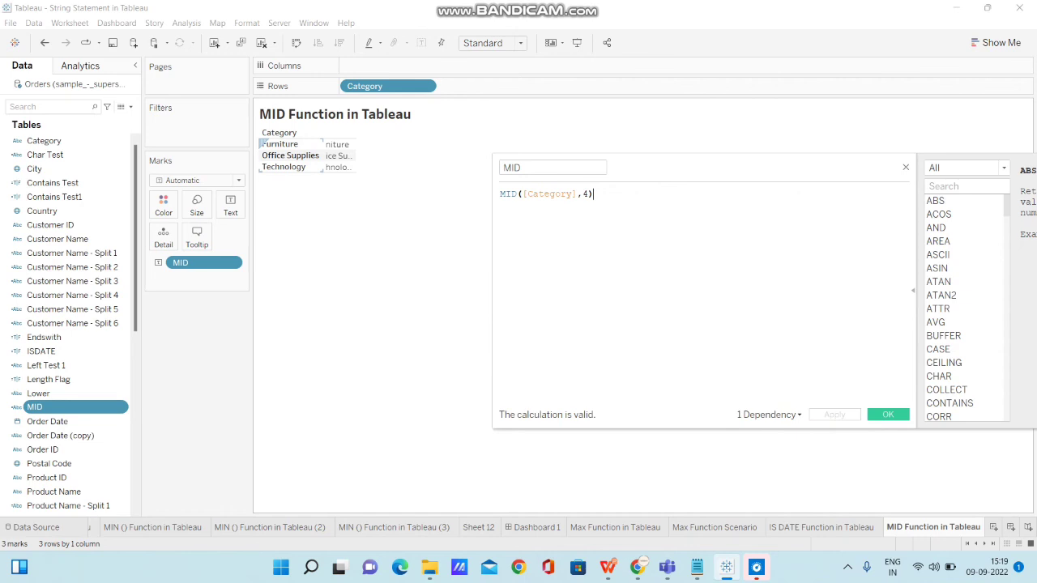
pyautogui.moveTo(341, 156)
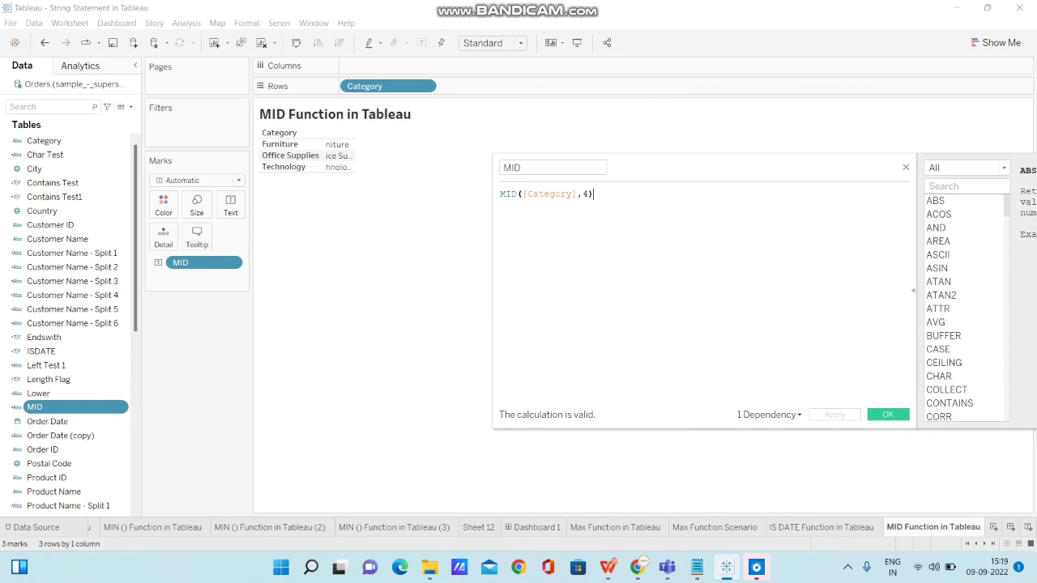
pyautogui.press('Left')
pyautogui.press('BackSpace')
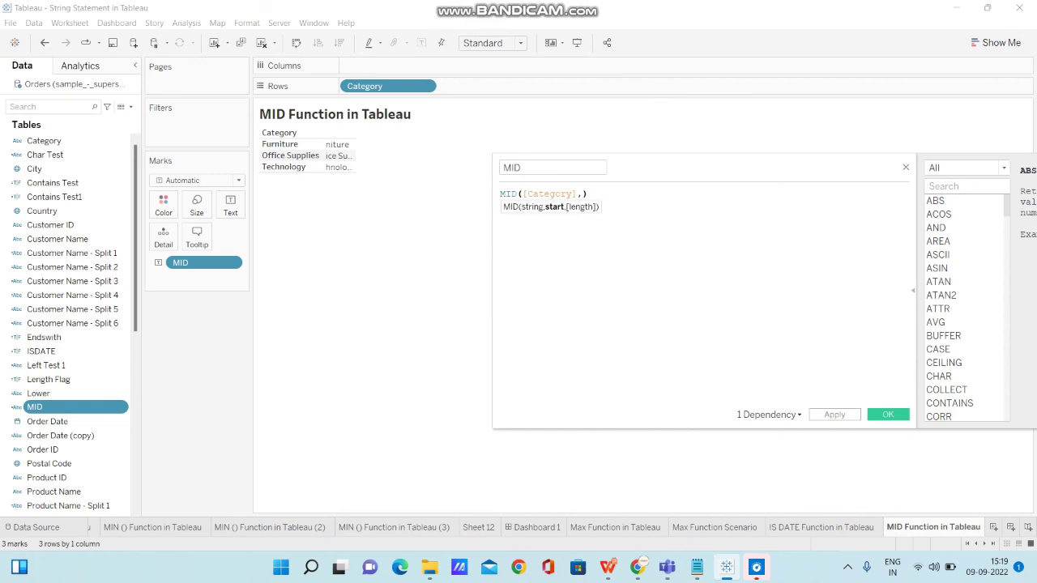
pyautogui.write('1,4')
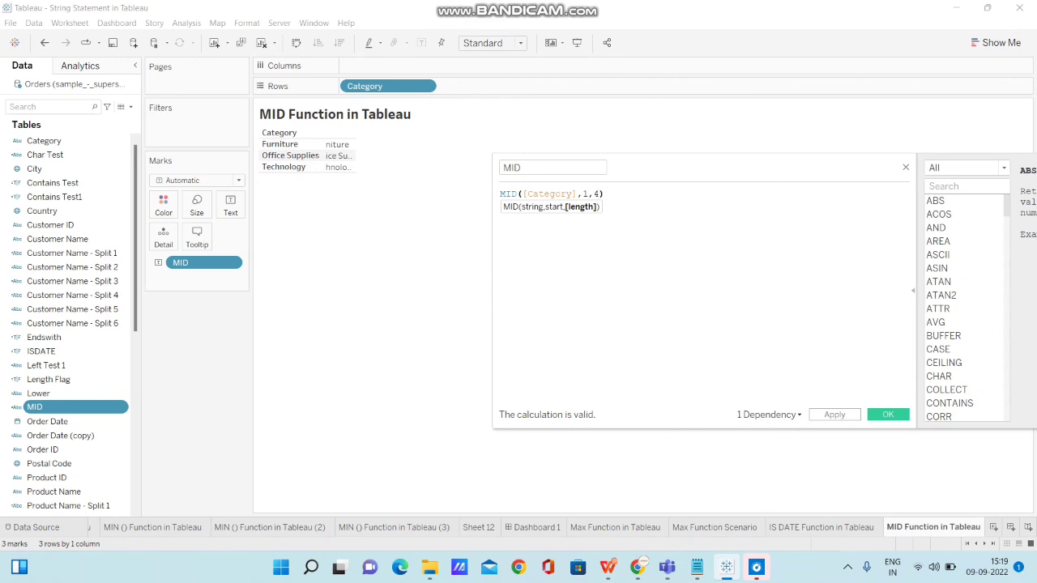
pyautogui.click(585, 195)
pyautogui.moveTo(589, 194); pyautogui.dragTo(583, 195)
pyautogui.click(606, 195)
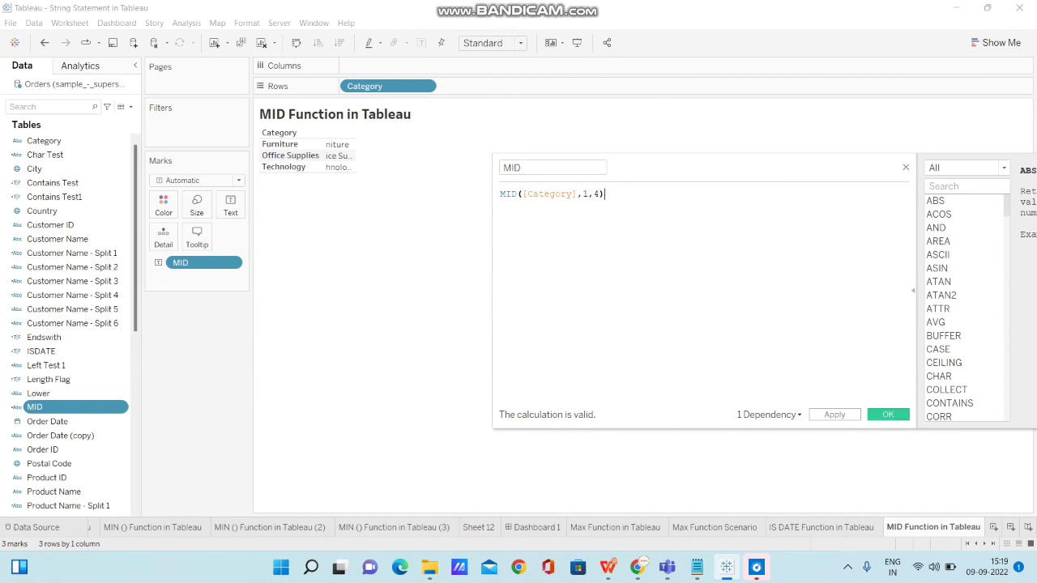
pyautogui.click(888, 413)
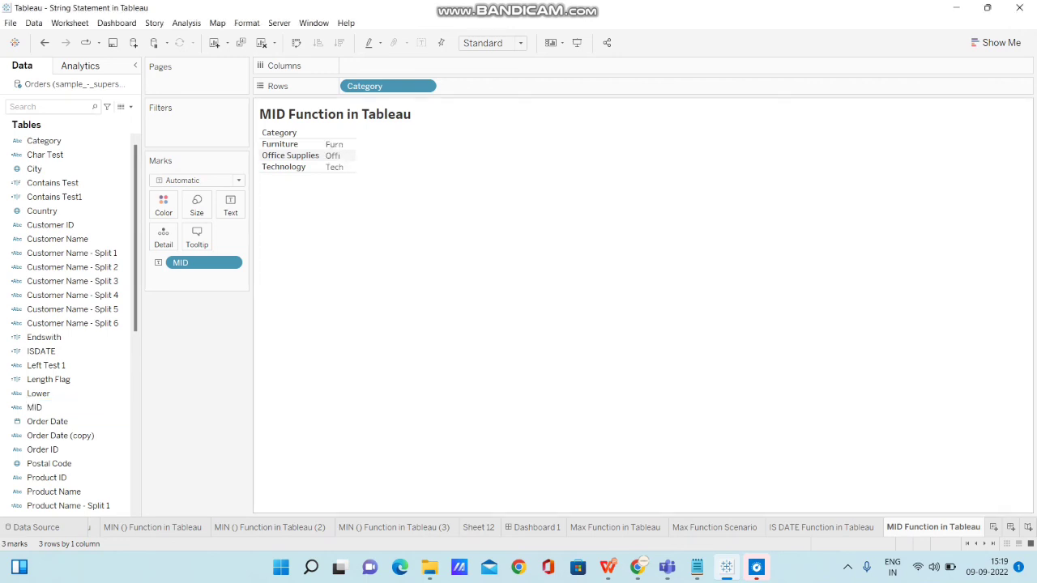